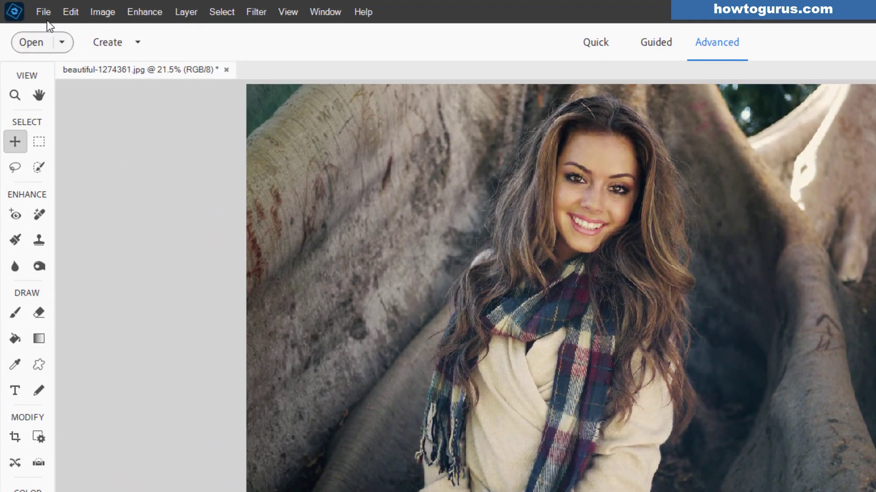
Step: Download the Adobe Photoshop Elements Add-on Utilities 2025 for Camera Raw and install them in English (North America) at the default location
left_click(29, 9)
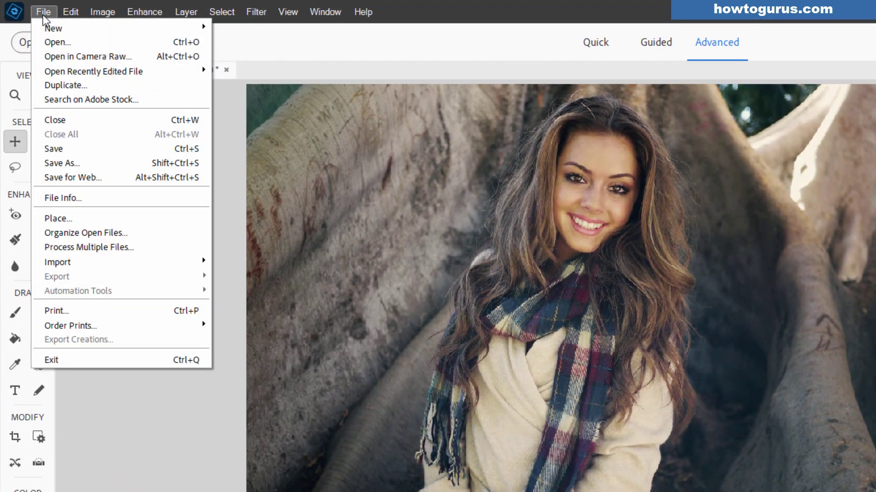
left_click(135, 57)
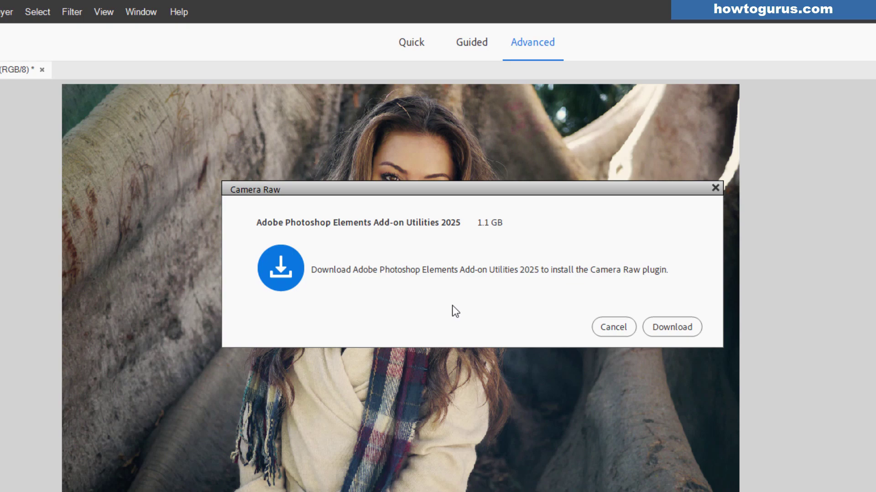
left_click(678, 326)
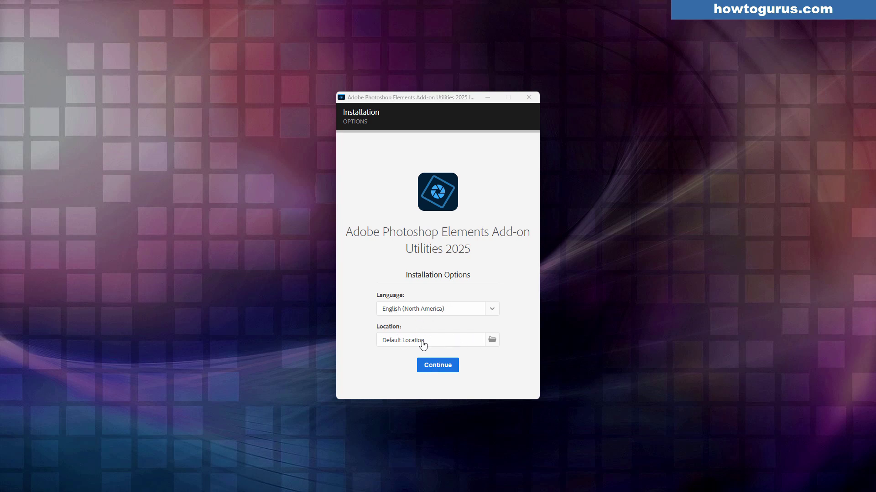
left_click(440, 367)
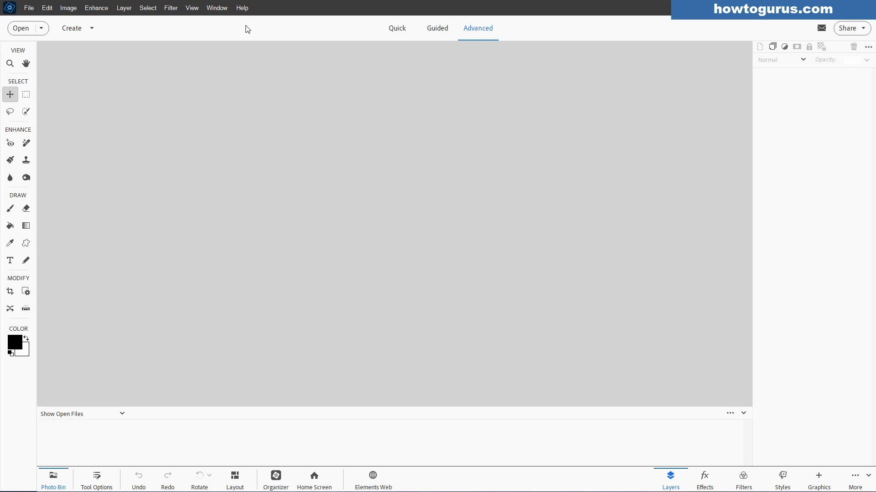
Step: Open the raw photo 1pvrnu_ketsadauns1995.cr2 in Camera Raw to check the plug-in, and finish without making adjustments
left_click(29, 8)
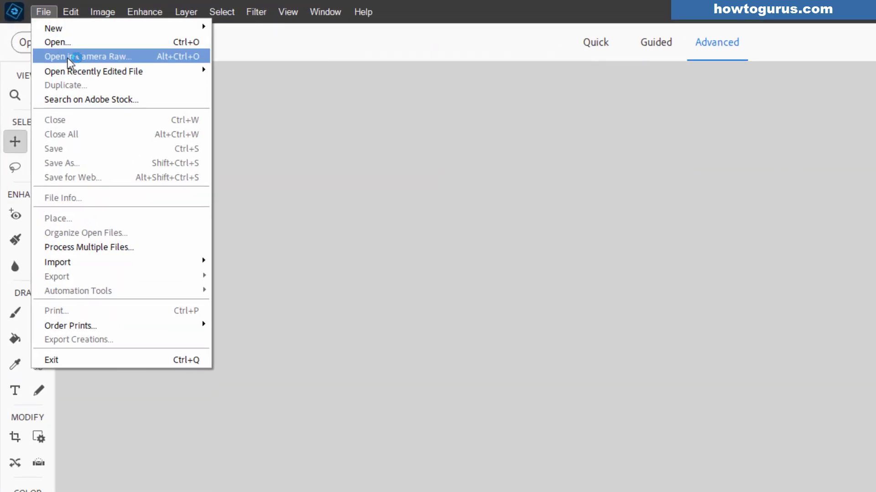
left_click(107, 57)
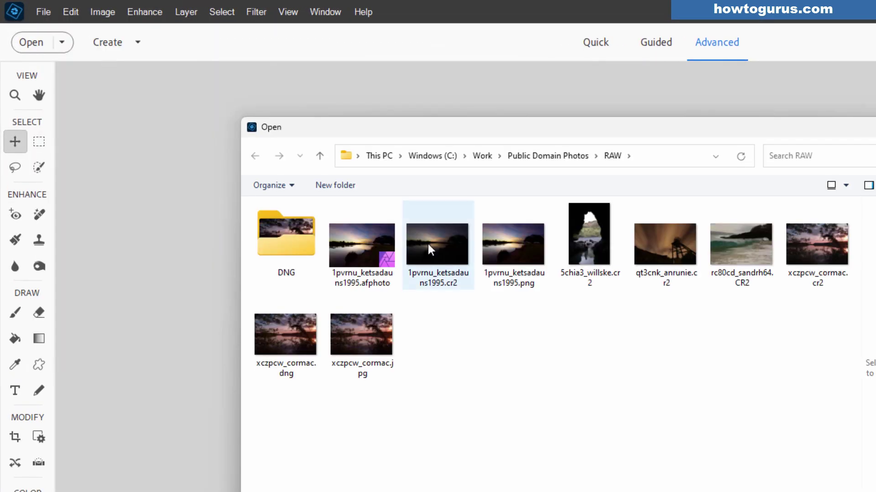
left_click(436, 245)
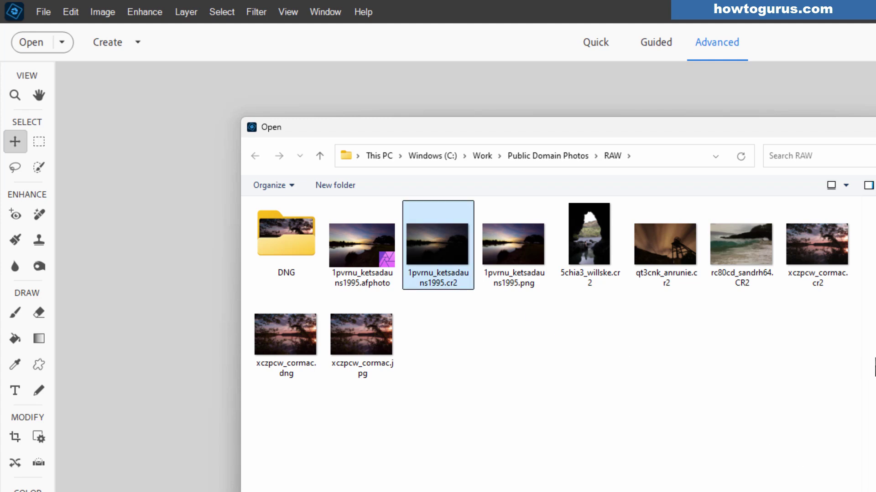
left_click(844, 491)
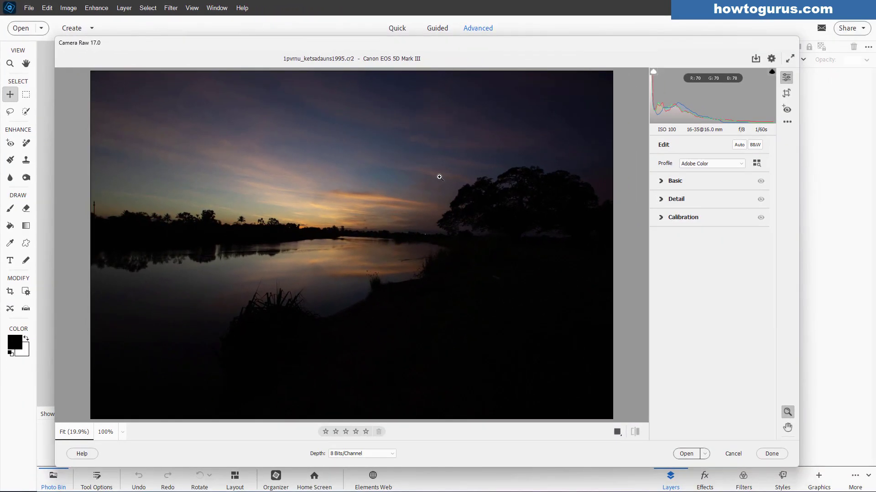
left_click(770, 454)
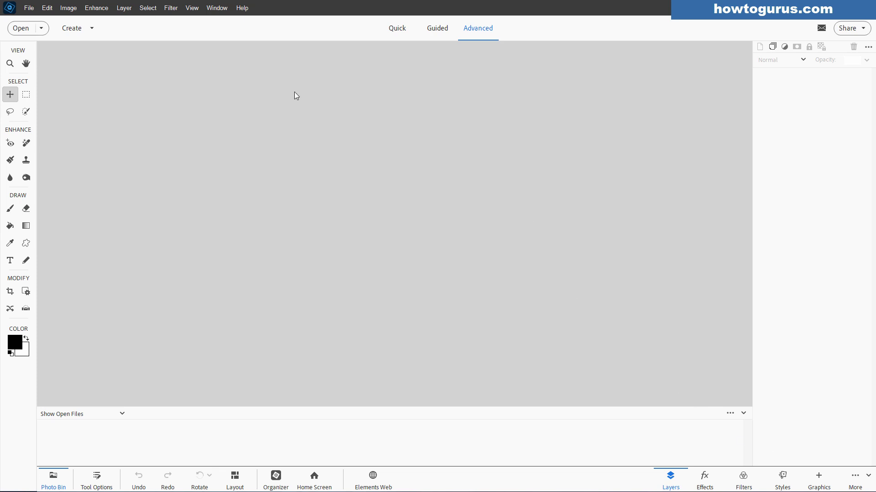
Step: Examine the version information of the installed Camera Raw plug-in and close it
left_click(244, 8)
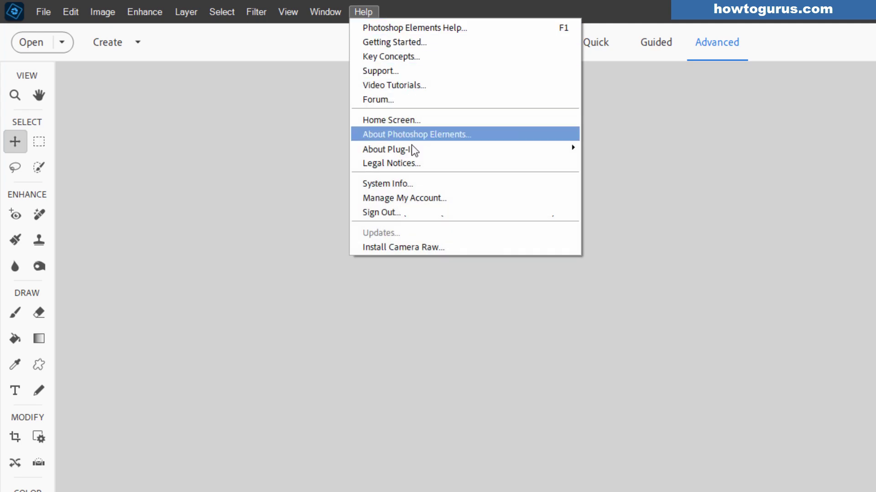
mouse_move(410, 152)
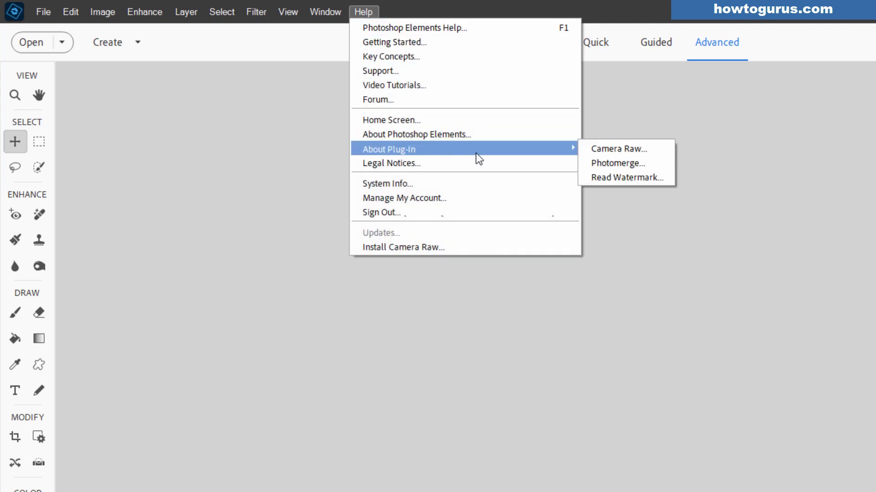
left_click(609, 150)
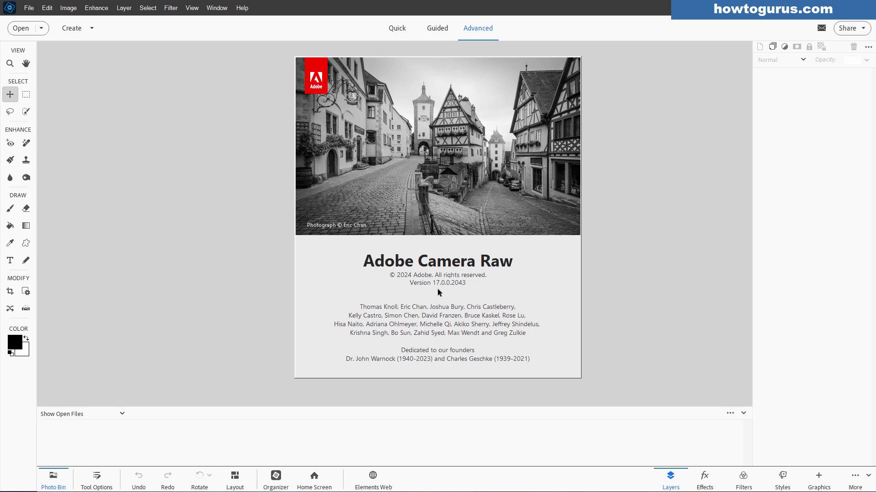
left_click(243, 220)
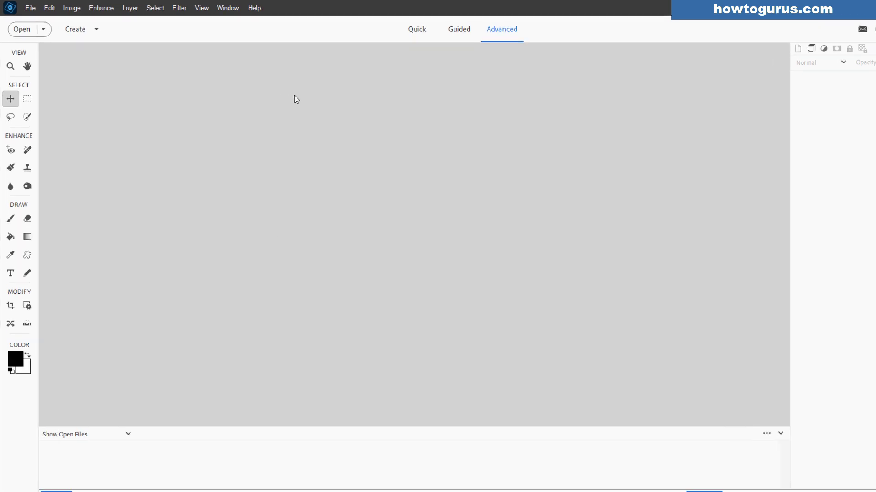
left_click(363, 9)
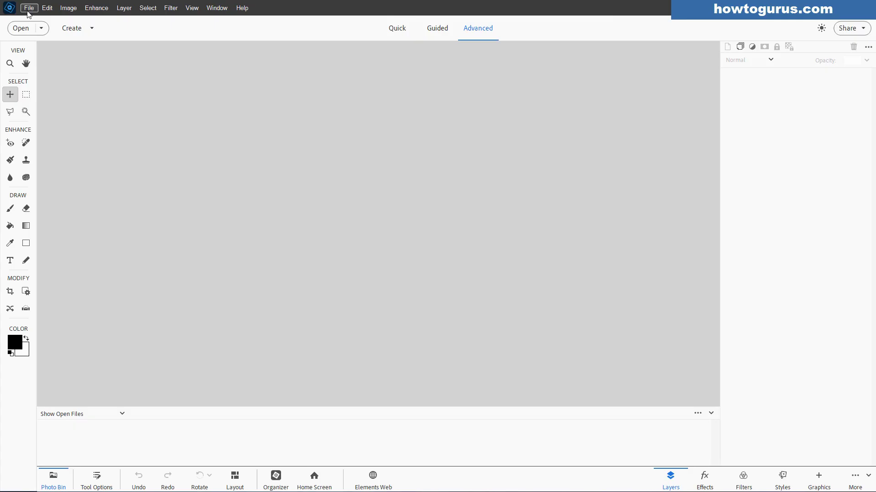
Step: Open beautiful-1274361_1920.jpg from the Pixabay 5 folder in Camera Raw and expand the Basic adjustments
left_click(42, 10)
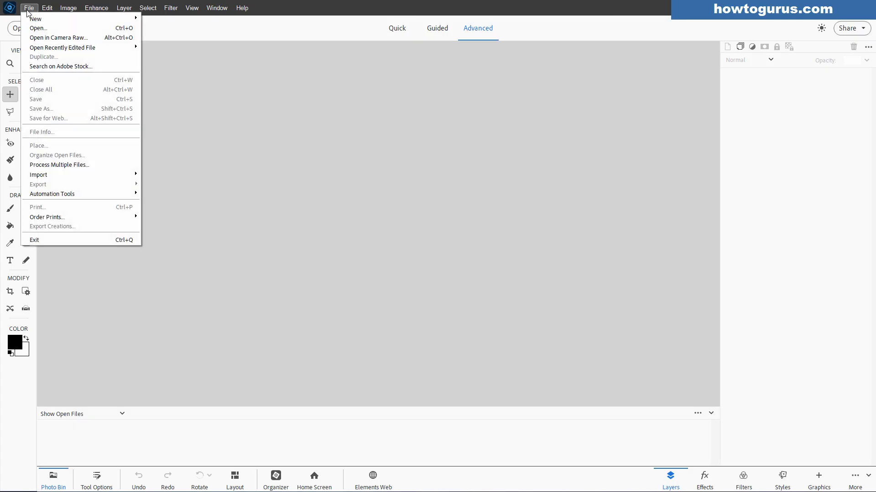
left_click(44, 39)
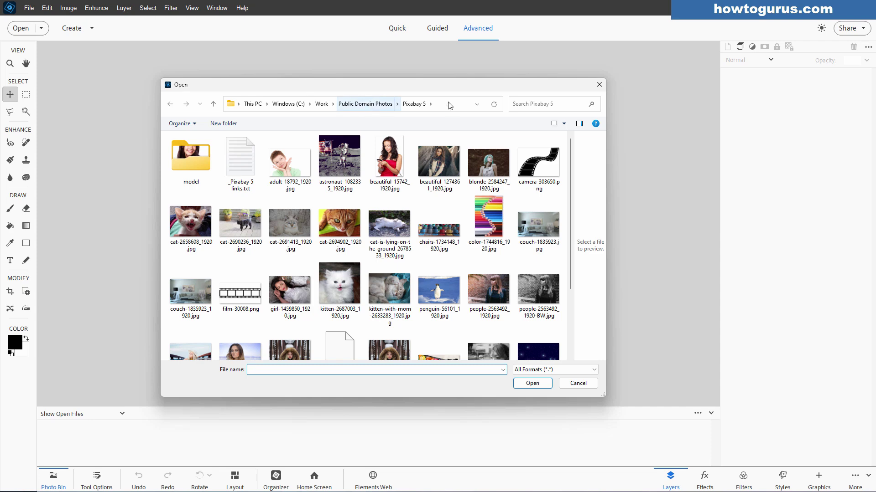
left_click(439, 163)
left_click(535, 386)
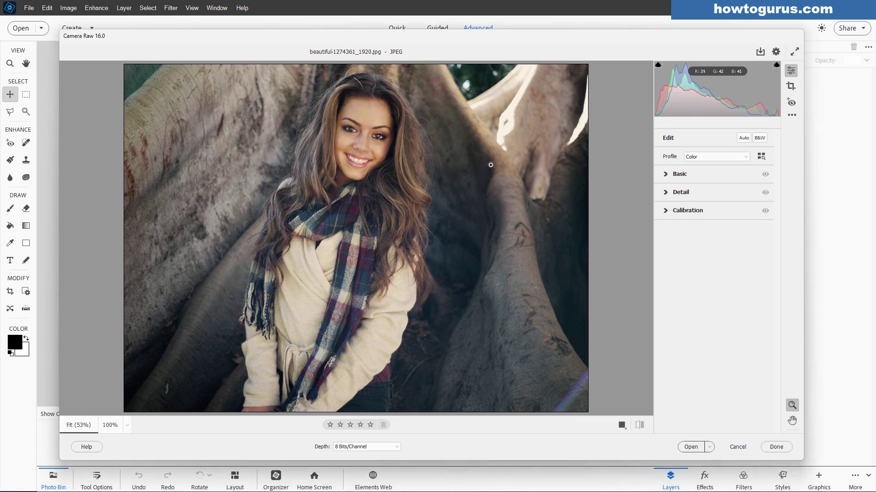
left_click(667, 173)
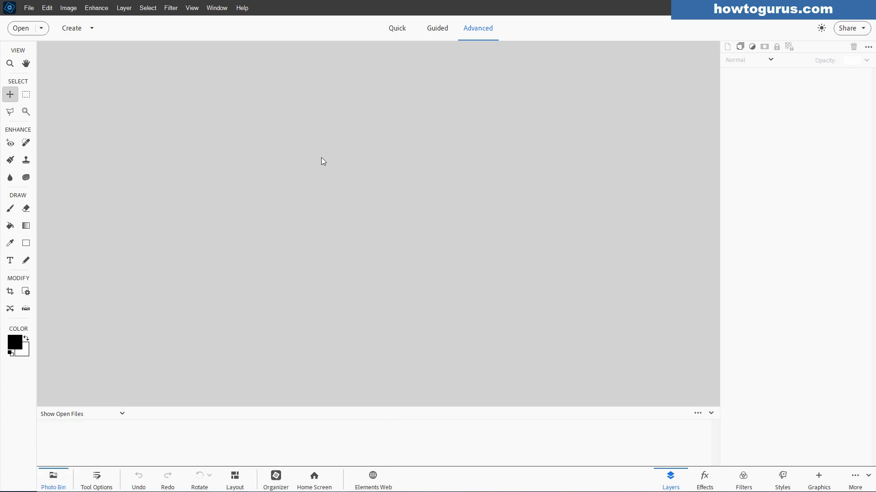
left_click(96, 8)
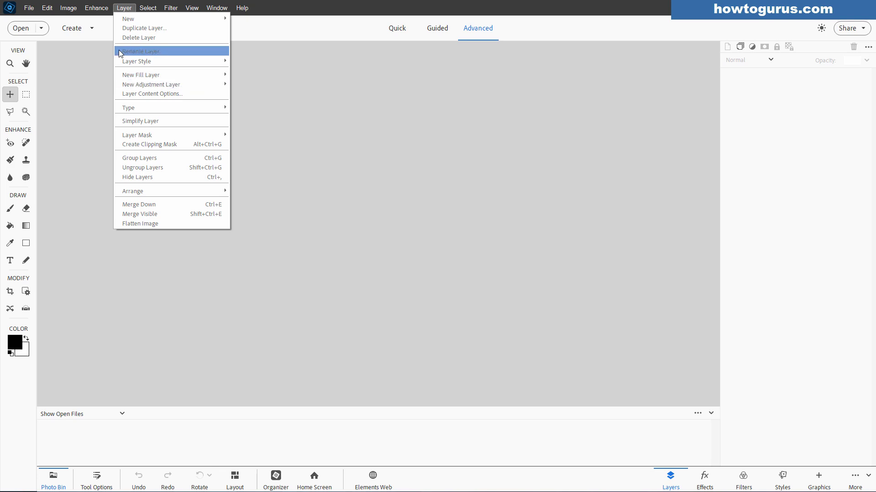
left_click(257, 28)
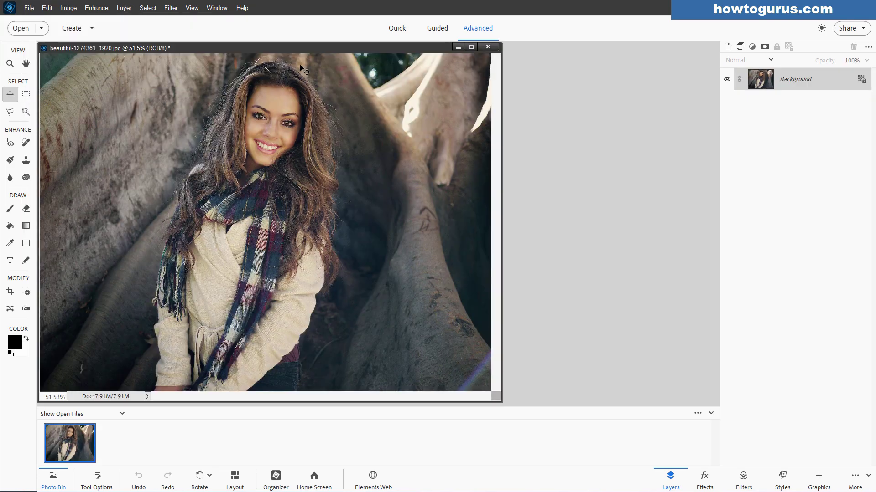
Step: Centre the floating image window and save the photo as beautiful-1274361_1920-2.jpg with the highest JPEG quality
left_click_drag(308, 55, 418, 68)
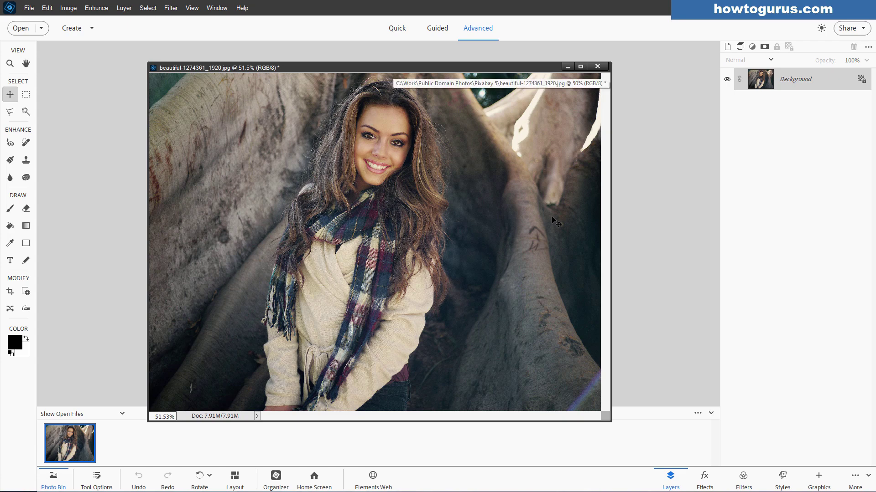
left_click(30, 8)
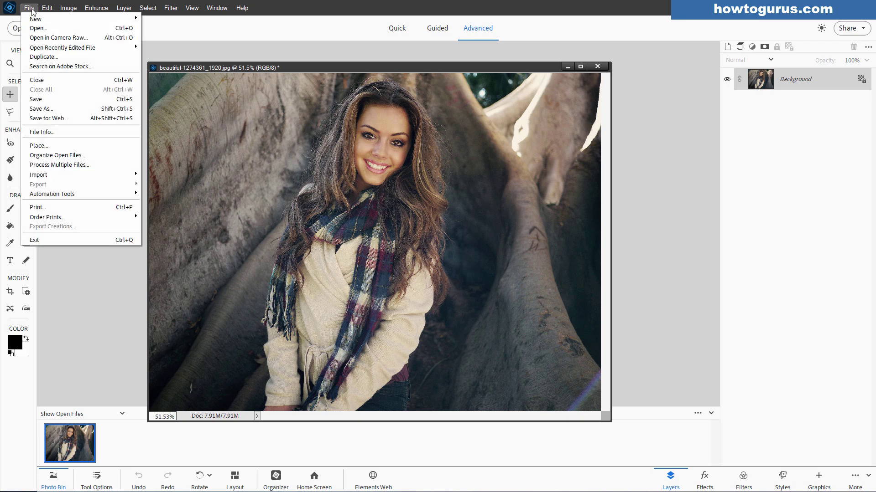
left_click(69, 106)
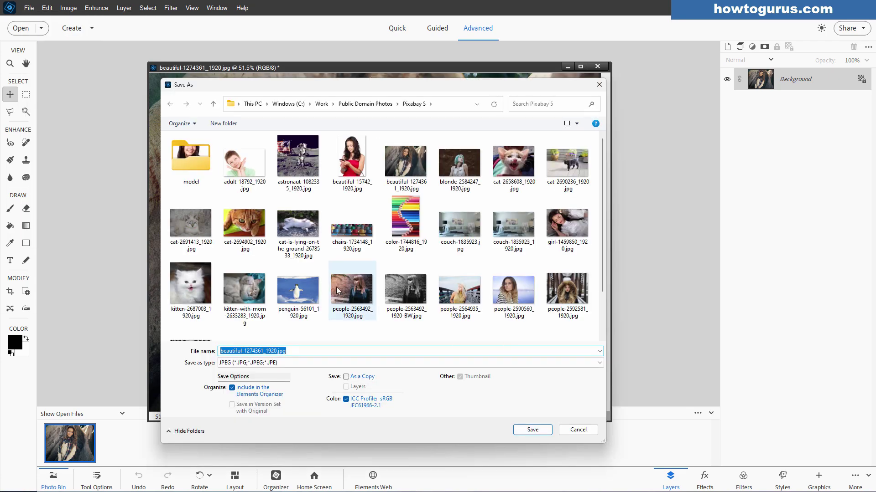
key("Right")
key("Left")
key("Left")
key("Left")
key("Left")
type("-2")
key("Return")
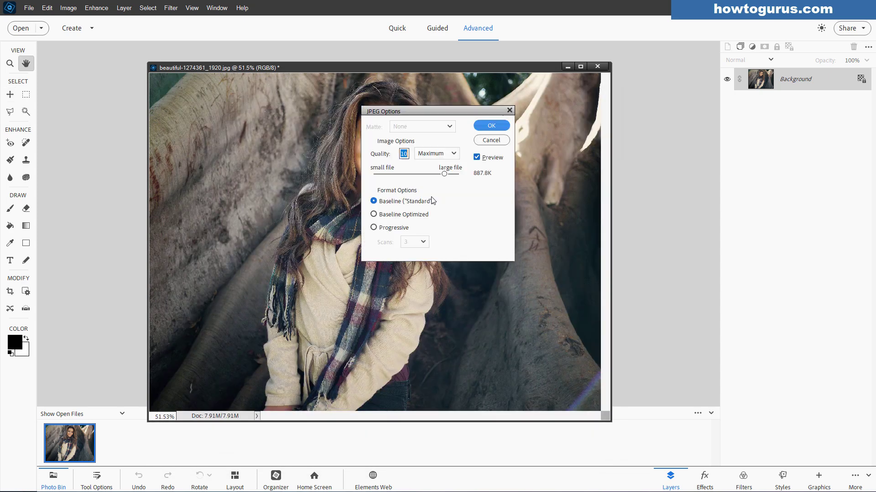
left_click_drag(445, 175, 461, 174)
left_click(486, 126)
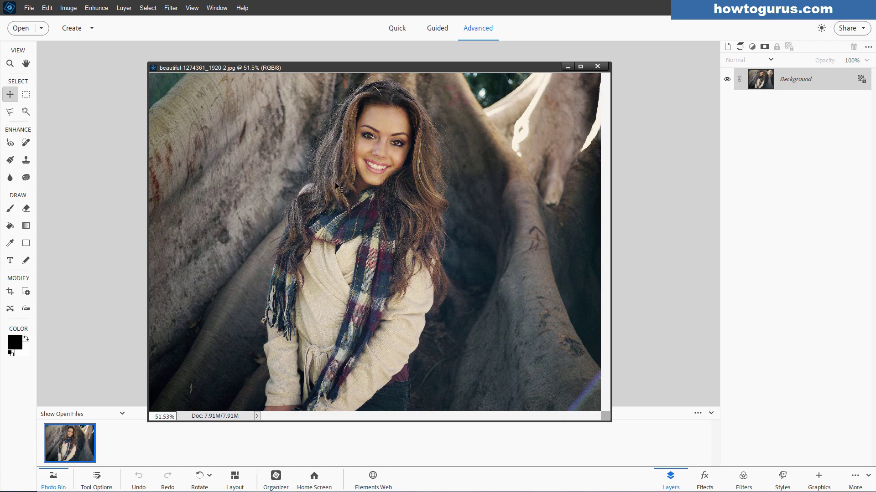
Step: Dock and close the saved image, and reopen beautiful-1274361_1920-2.jpg in Camera Raw
left_click_drag(397, 67, 399, 46)
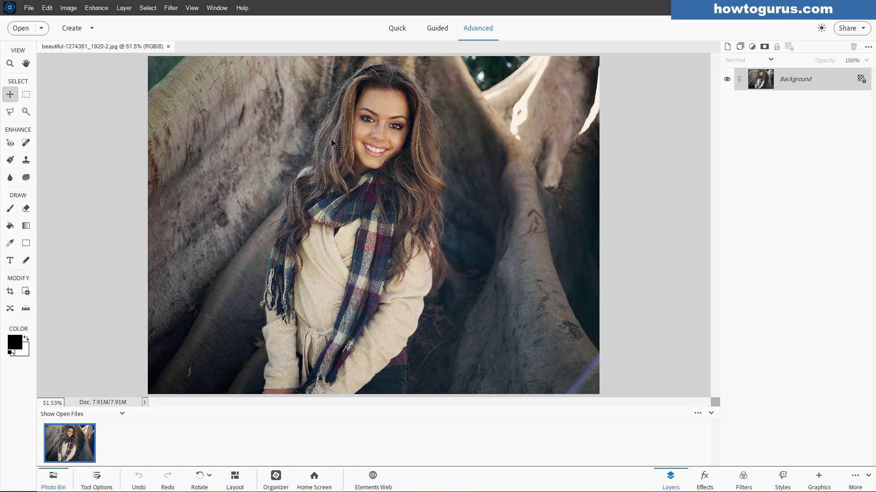
left_click(168, 46)
left_click(28, 8)
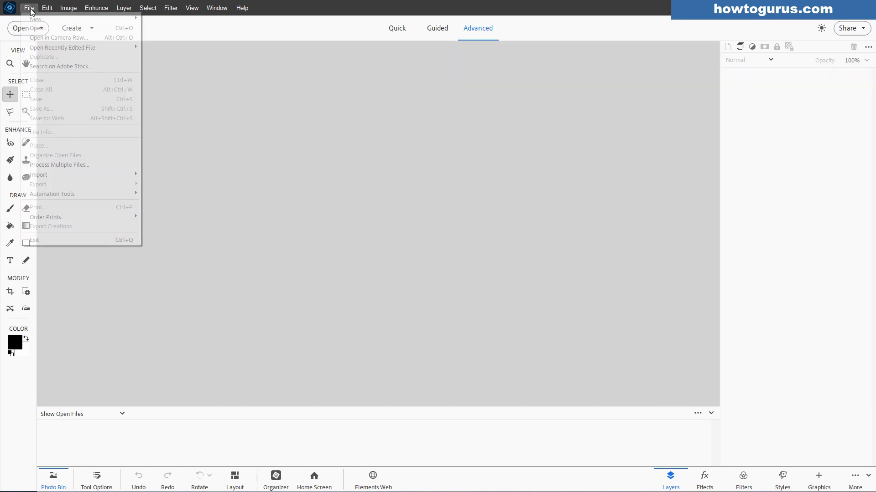
left_click(44, 38)
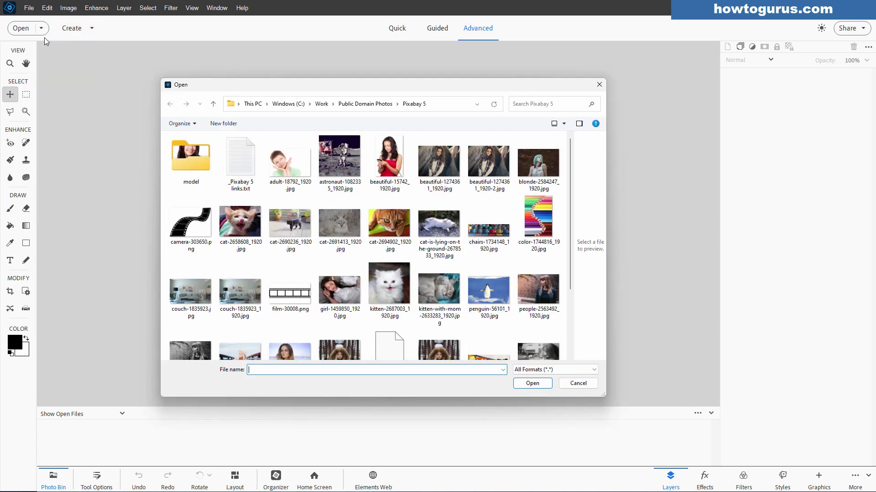
left_click(489, 163)
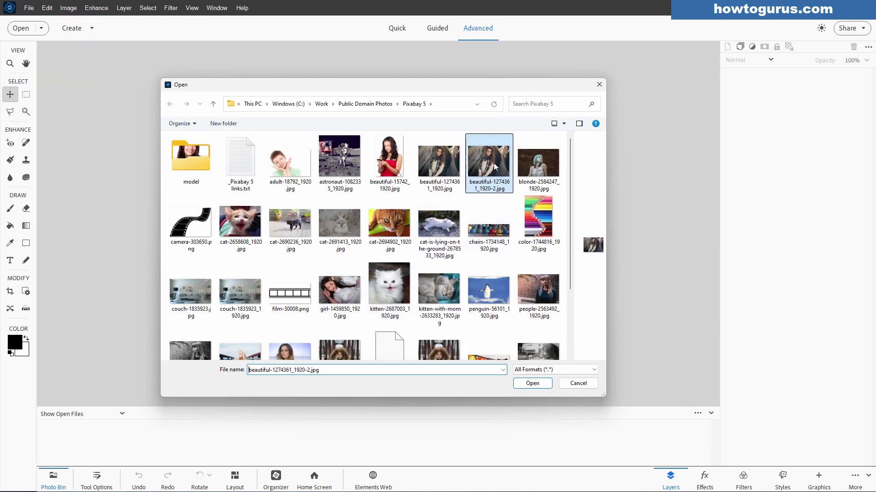
left_click(533, 383)
left_click_drag(404, 46, 395, 52)
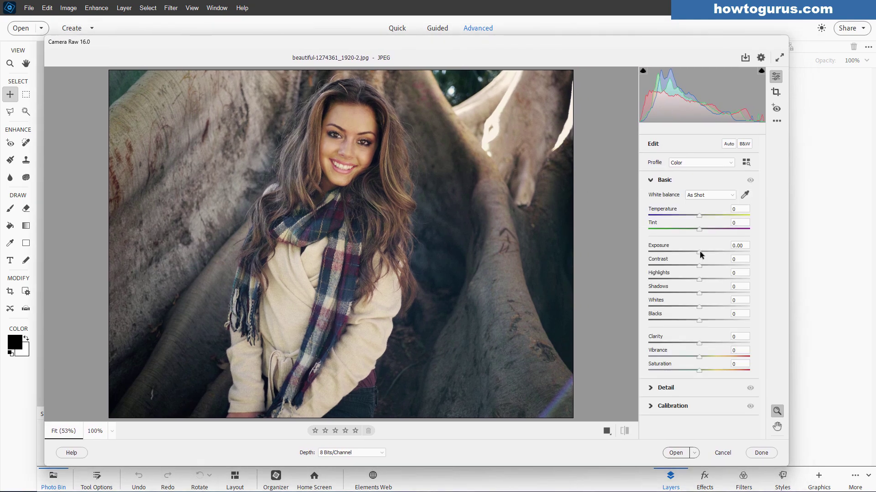
Step: Set Exposure +0.45, Contrast +25, Highlights +5, Shadows -49, Whites +13 and Blacks -65, and show the photo before and after side by side
left_click_drag(700, 251, 667, 322)
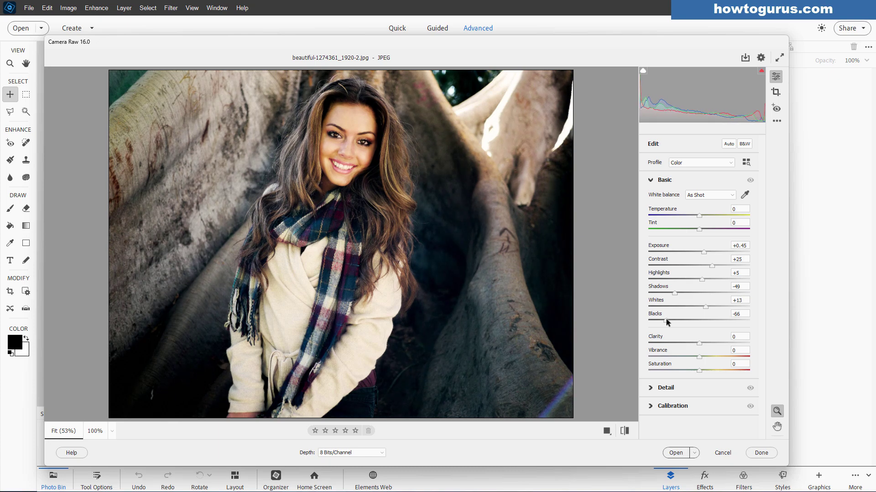
left_click(607, 431)
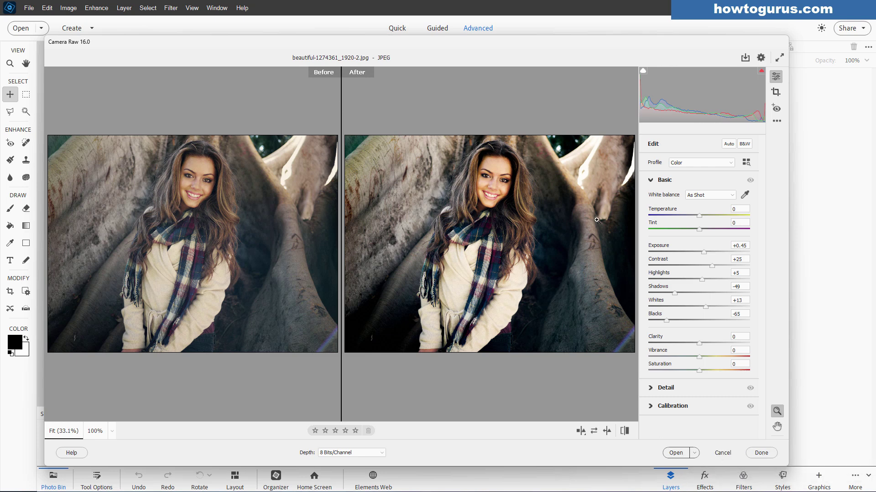
left_click_drag(543, 49, 516, 43)
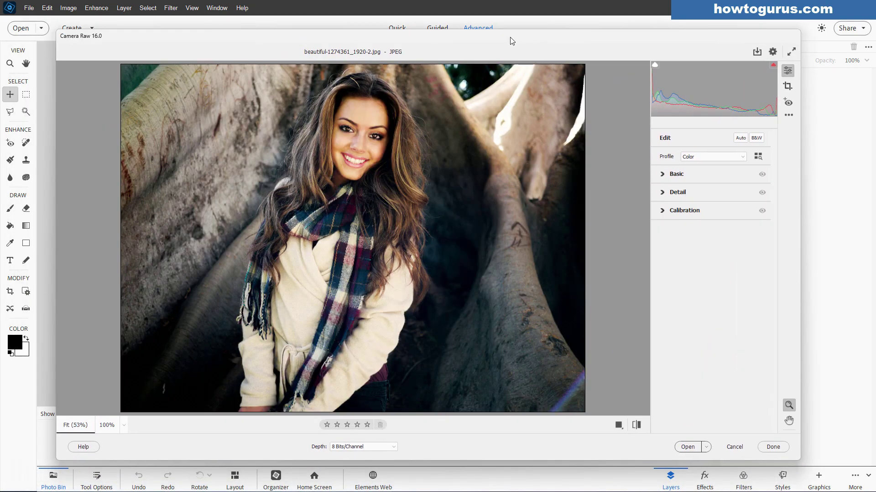
mouse_move(511, 39)
left_mouse_down()
mouse_move(524, 47)
mouse_move(524, 60)
mouse_move(519, 45)
left_mouse_up()
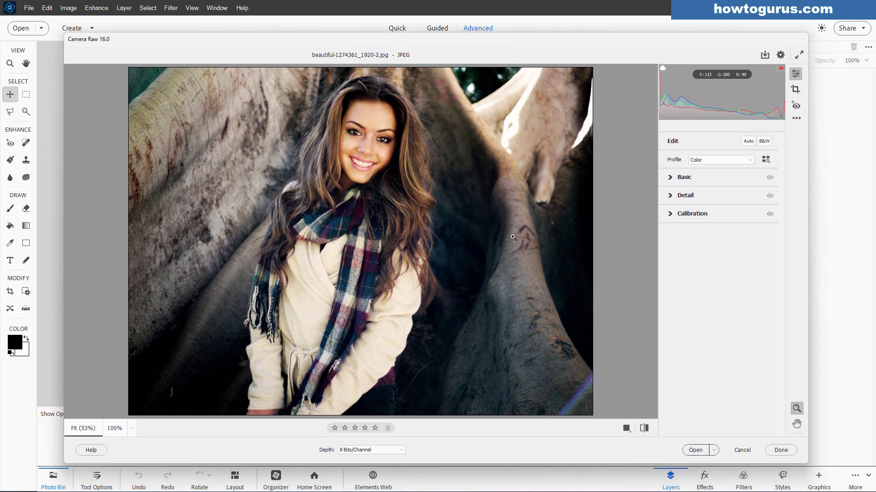